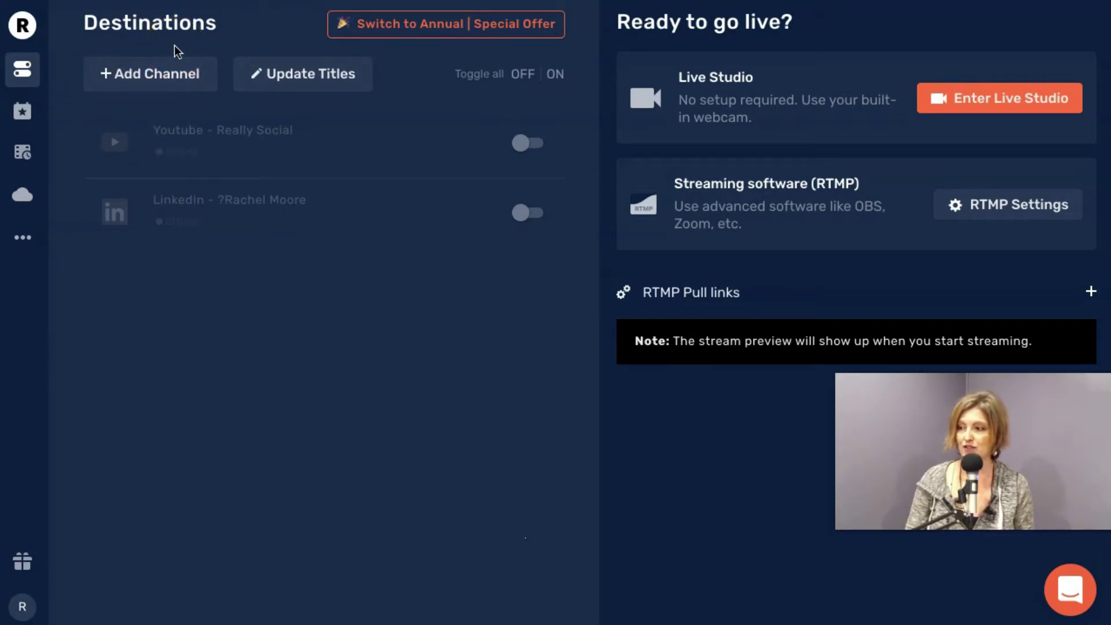
{"action": "left_click", "coordinate": [23, 239]}
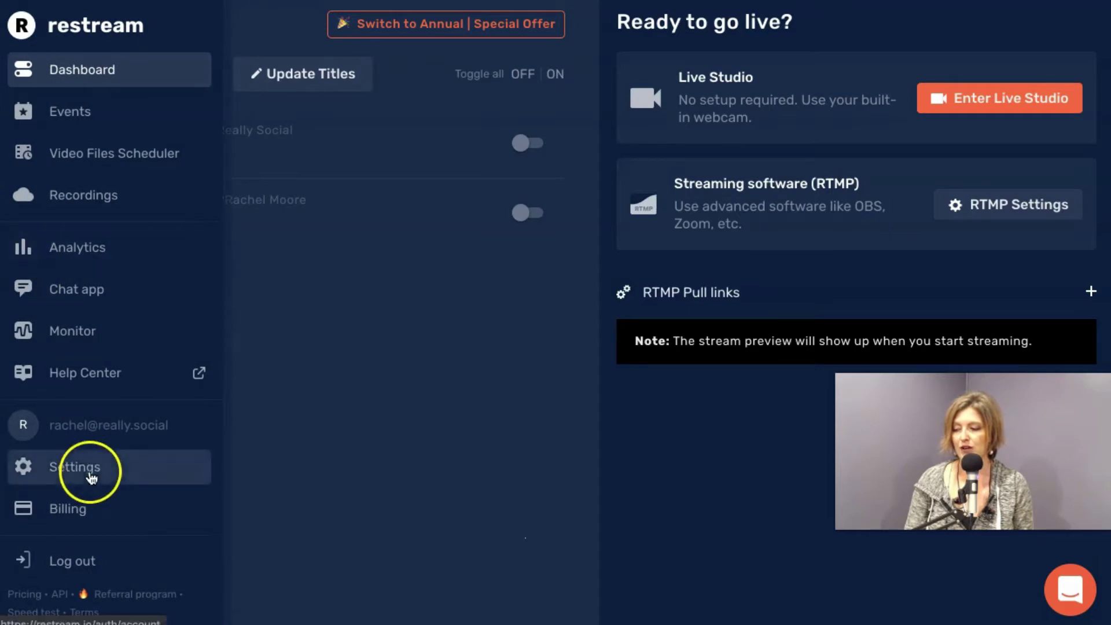
{"action": "left_click", "coordinate": [90, 469]}
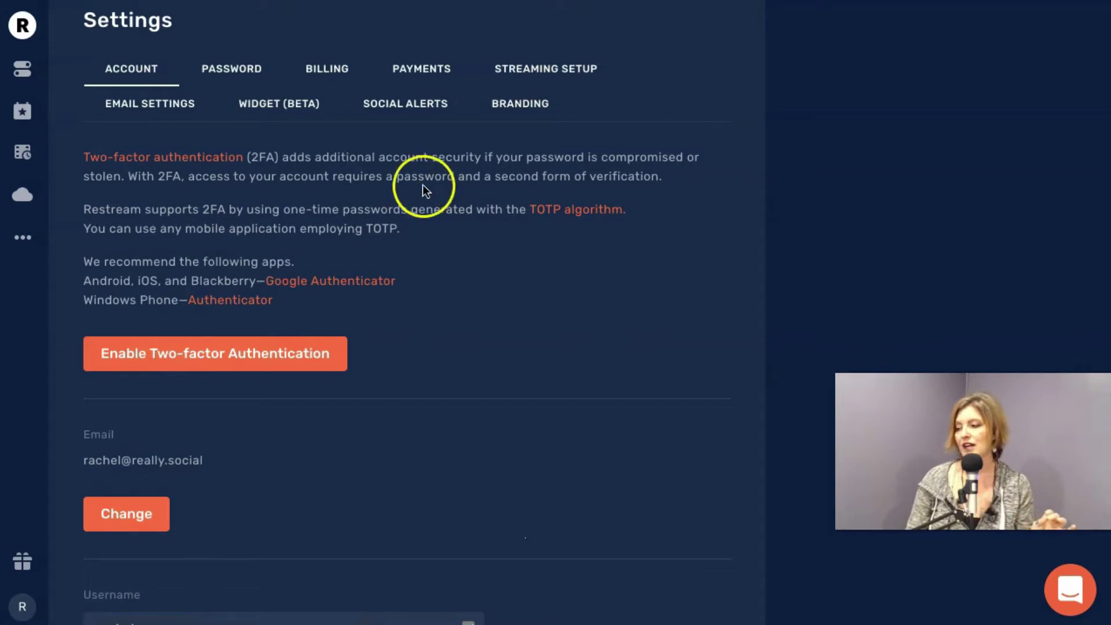
{"action": "left_click", "coordinate": [288, 110]}
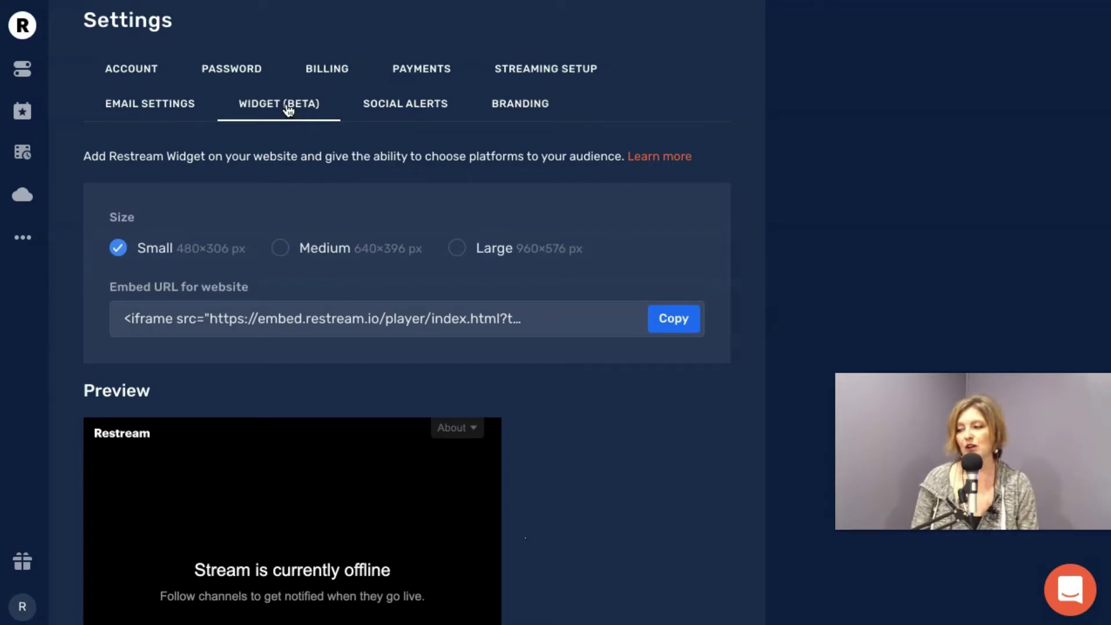
Compare the Small, Medium and Large sizes, choose Medium 640×396 px, and copy the embed code
{"action": "left_click", "coordinate": [245, 228]}
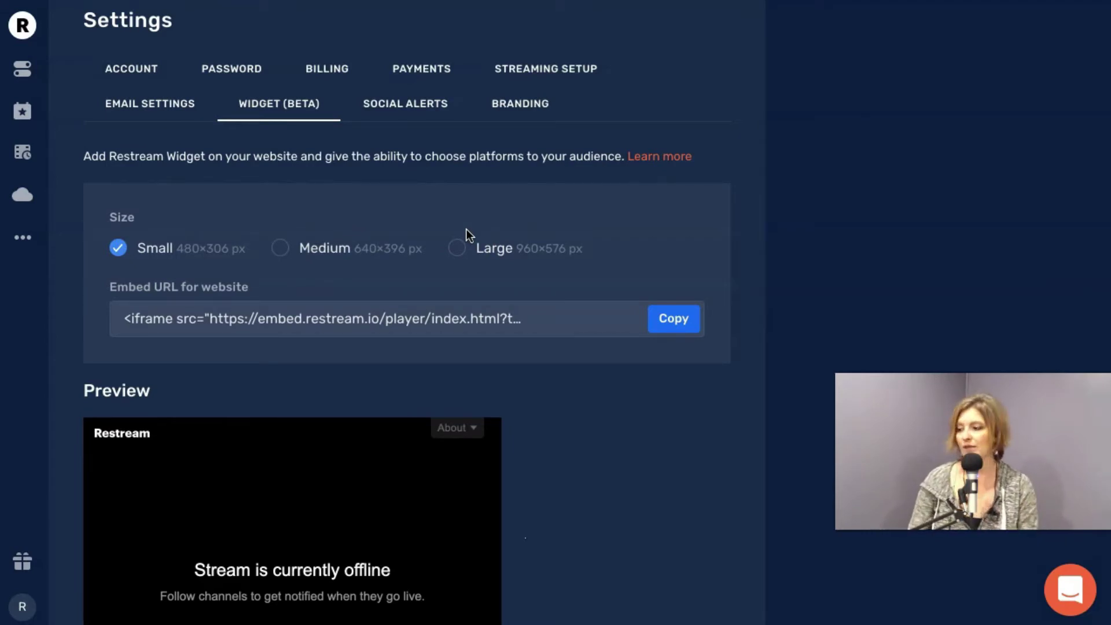
{"action": "left_click", "coordinate": [281, 249]}
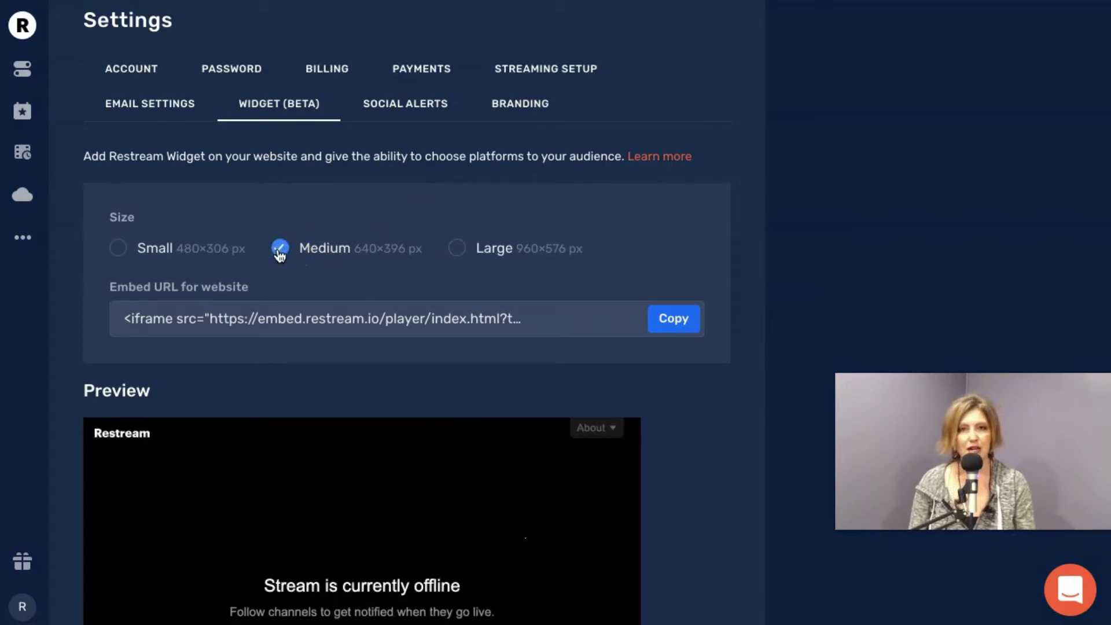
{"action": "left_click", "coordinate": [118, 249]}
{"action": "left_click", "coordinate": [282, 250]}
{"action": "left_click", "coordinate": [456, 250]}
{"action": "scroll", "coordinate": [530, 310], "scroll_direction": "down", "scroll_amount": 3}
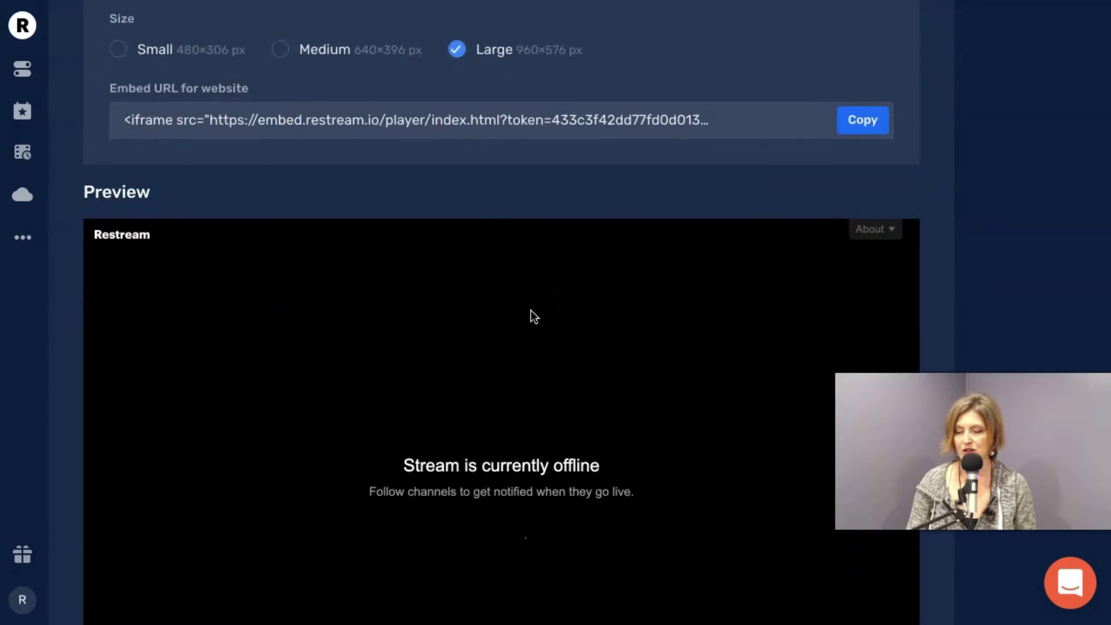
{"action": "scroll", "coordinate": [530, 310], "scroll_direction": "up", "scroll_amount": 3}
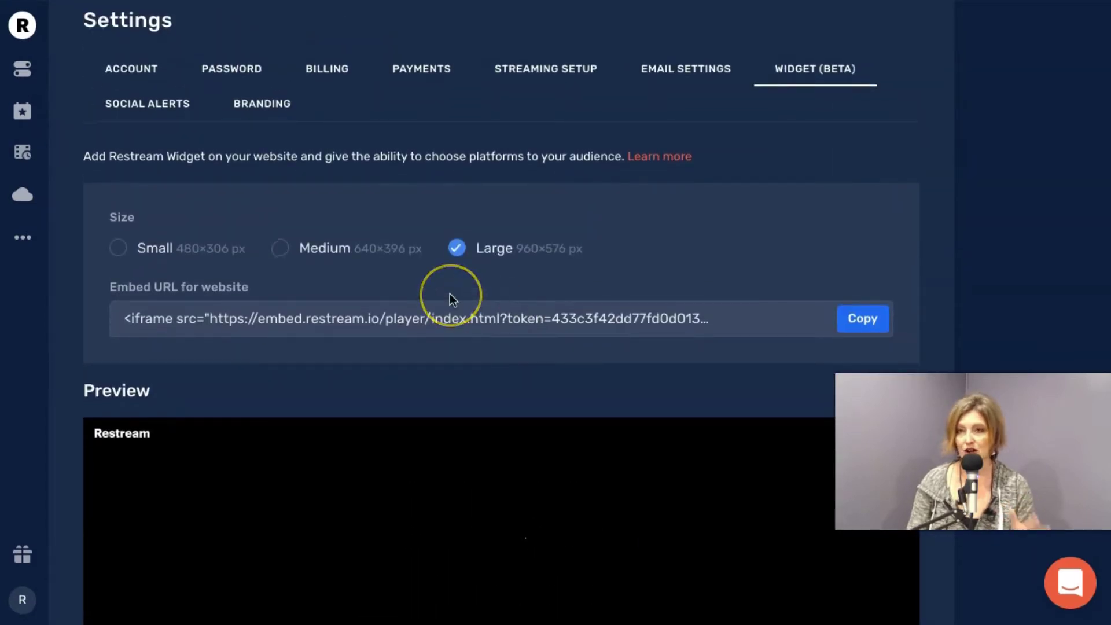
{"action": "left_click", "coordinate": [281, 249]}
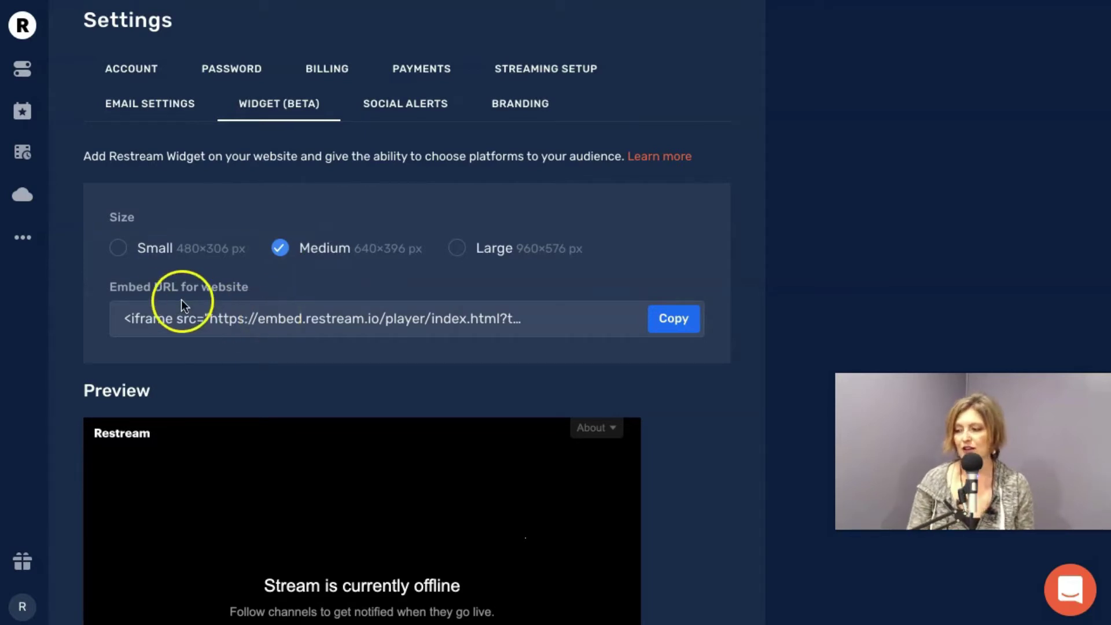
{"action": "left_click", "coordinate": [679, 317]}
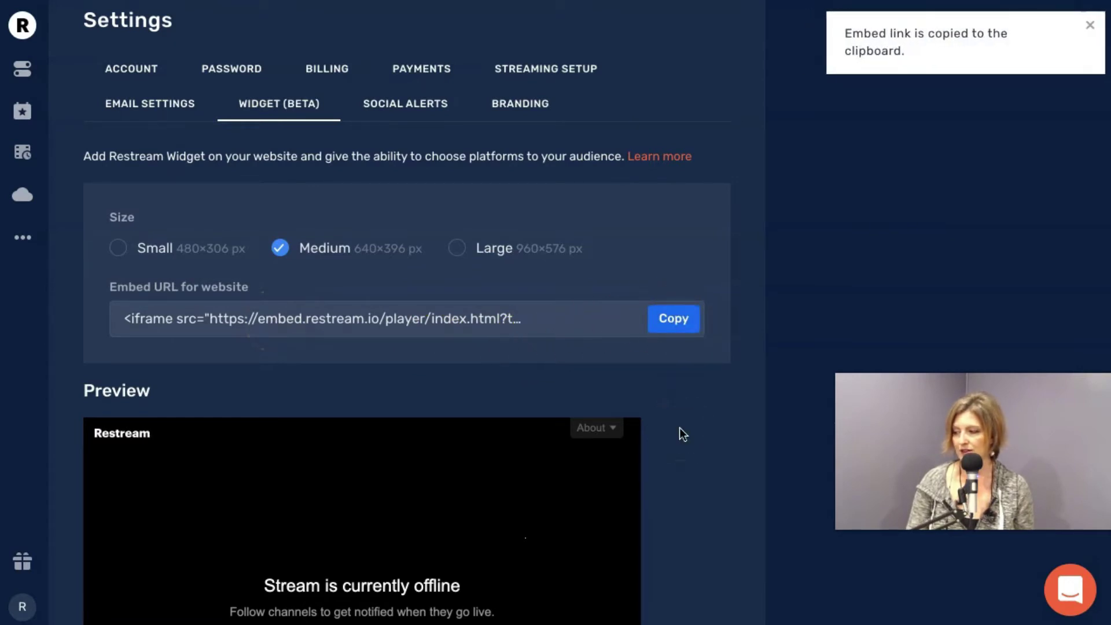
{"action": "scroll", "coordinate": [680, 429], "scroll_direction": "down", "scroll_amount": 3}
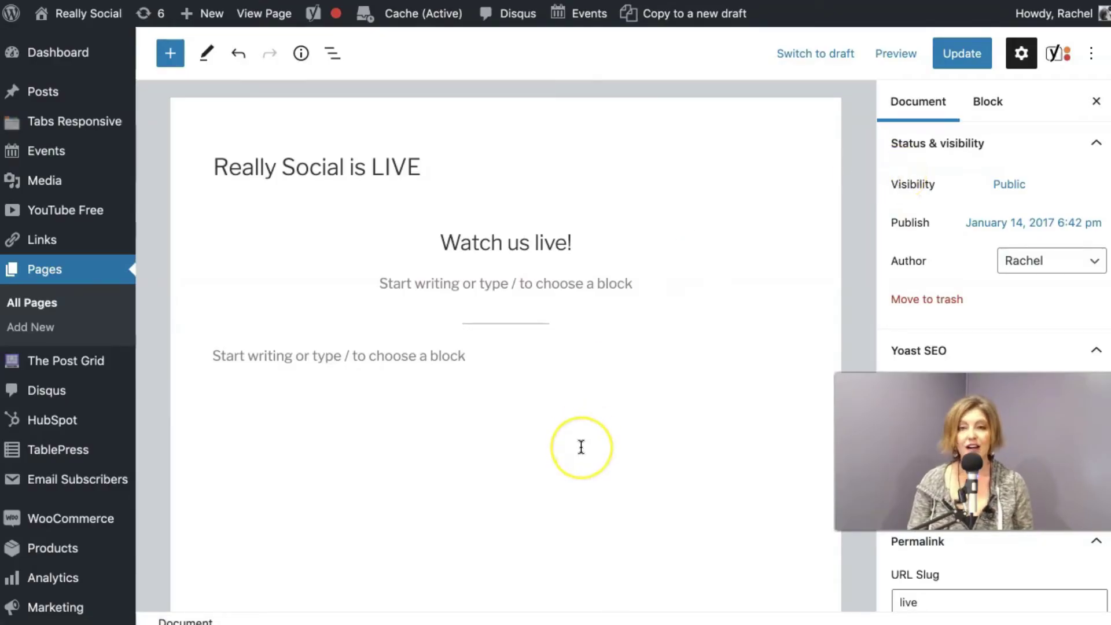
Preview the 'Really Social is LIVE' page in a new tab, showing only the 'Watch us live!' heading
{"action": "left_click", "coordinate": [895, 57]}
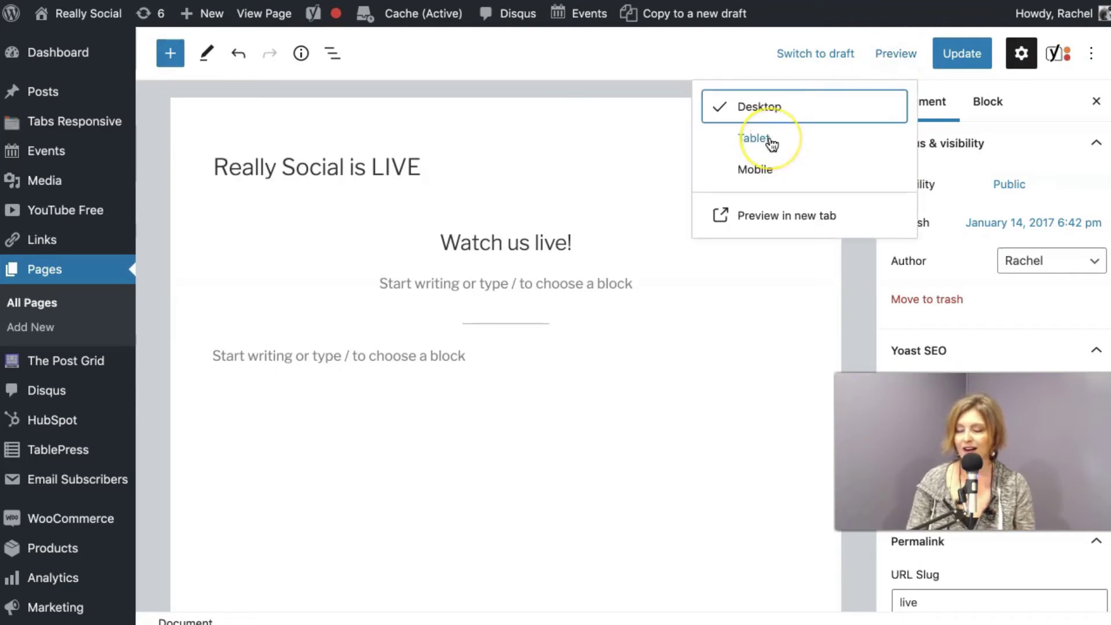
{"action": "left_click", "coordinate": [776, 107]}
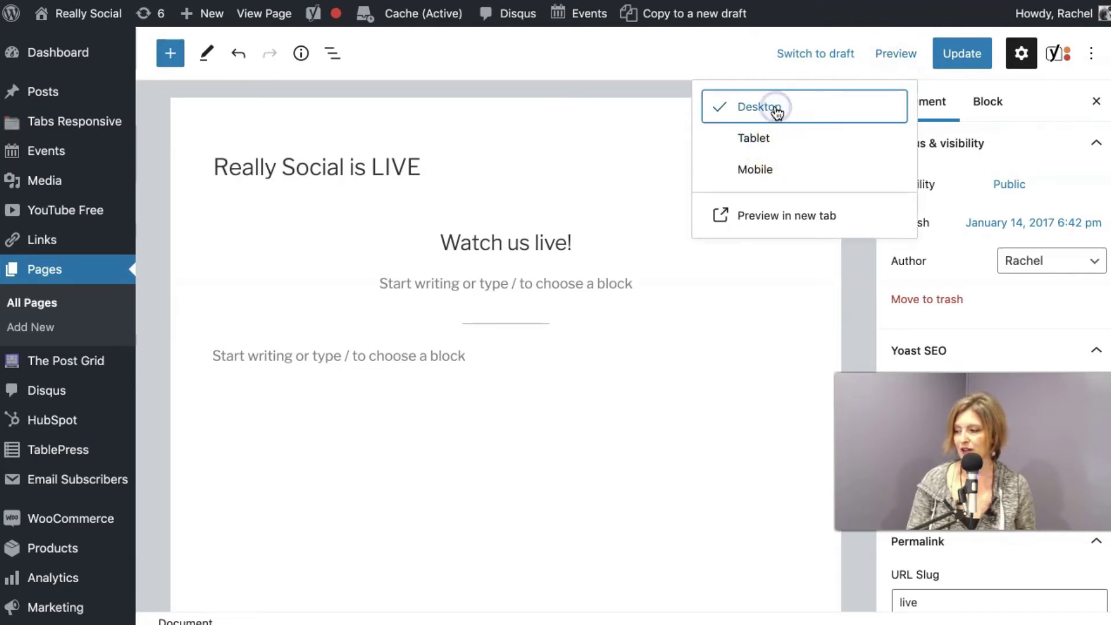
{"action": "left_click", "coordinate": [770, 220]}
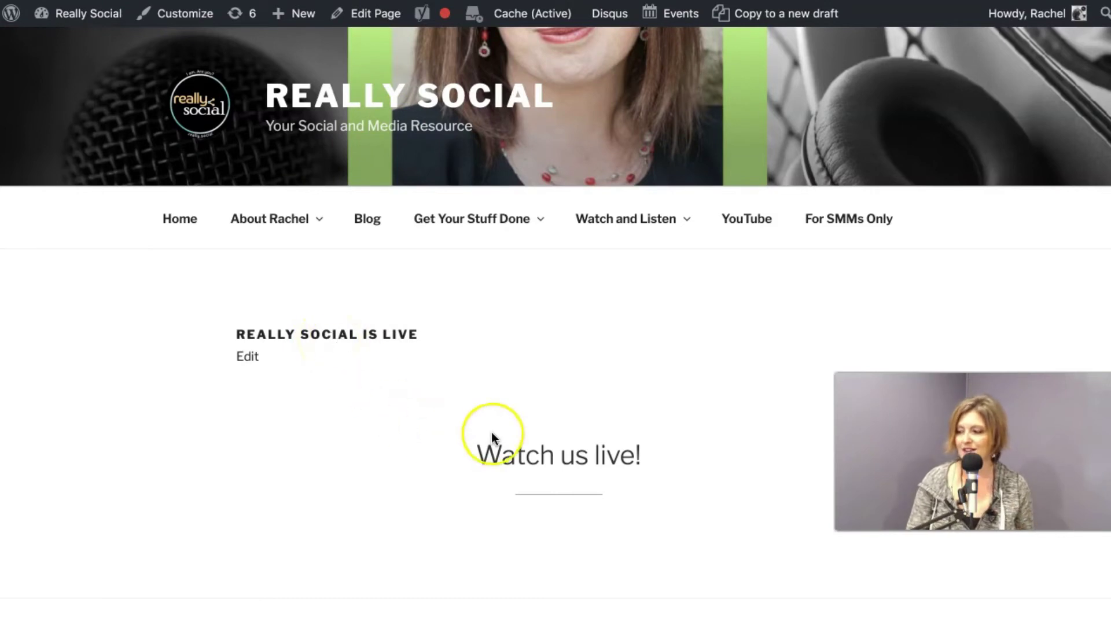
{"action": "scroll", "coordinate": [492, 433], "scroll_direction": "down", "scroll_amount": 5}
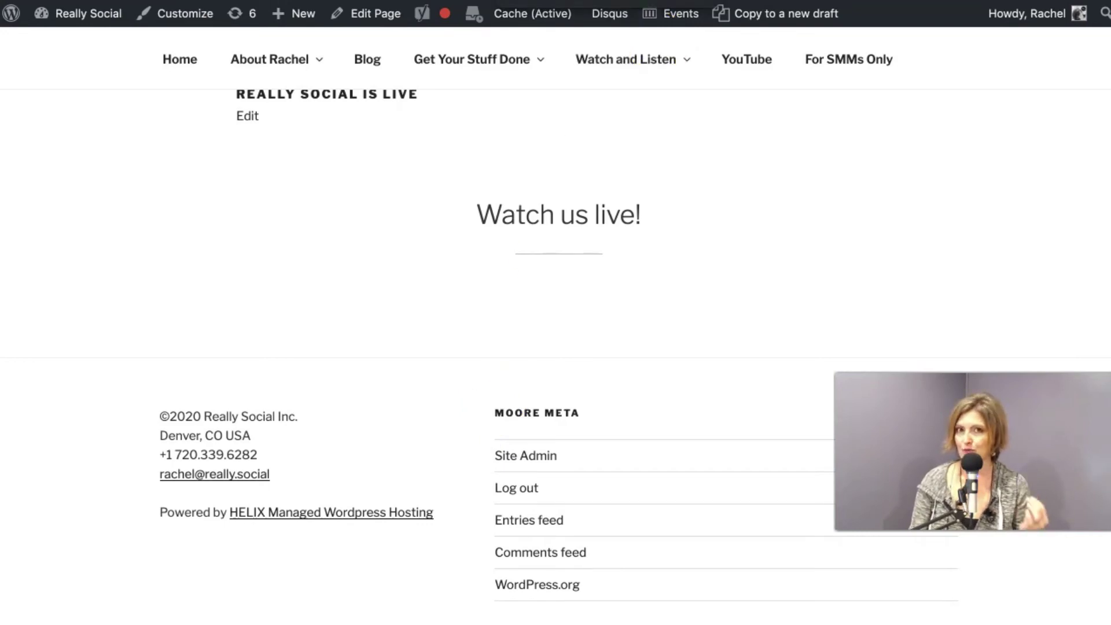
Back in the editor, type 'video' into the empty paragraph under 'Watch us live!'
{"action": "key", "text": "super+w"}
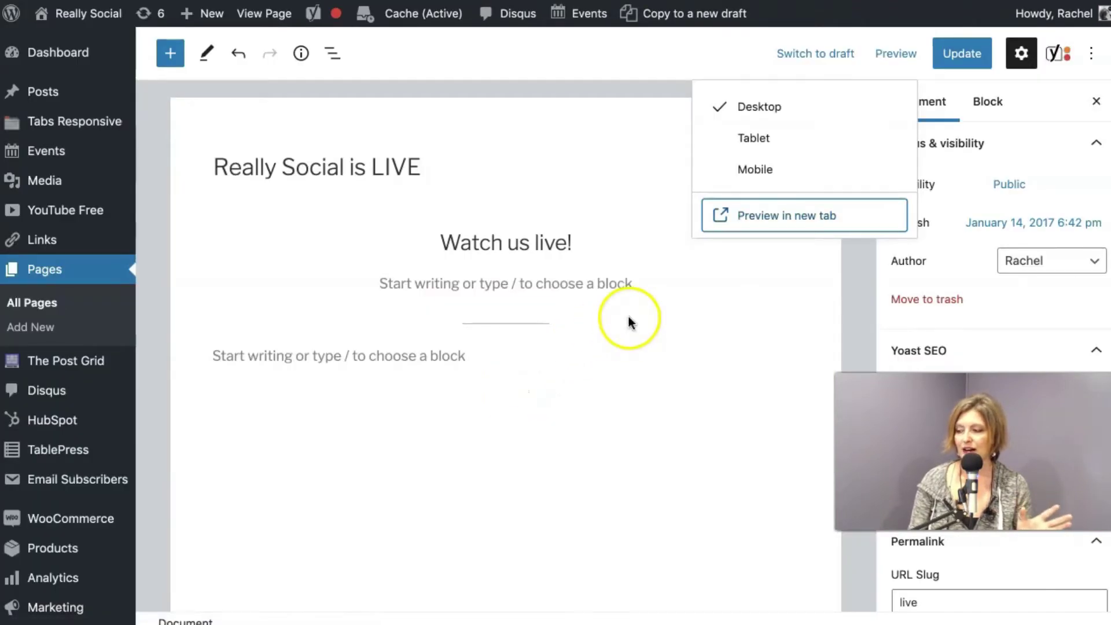
{"action": "left_click", "coordinate": [541, 287]}
{"action": "type", "text": "video"}
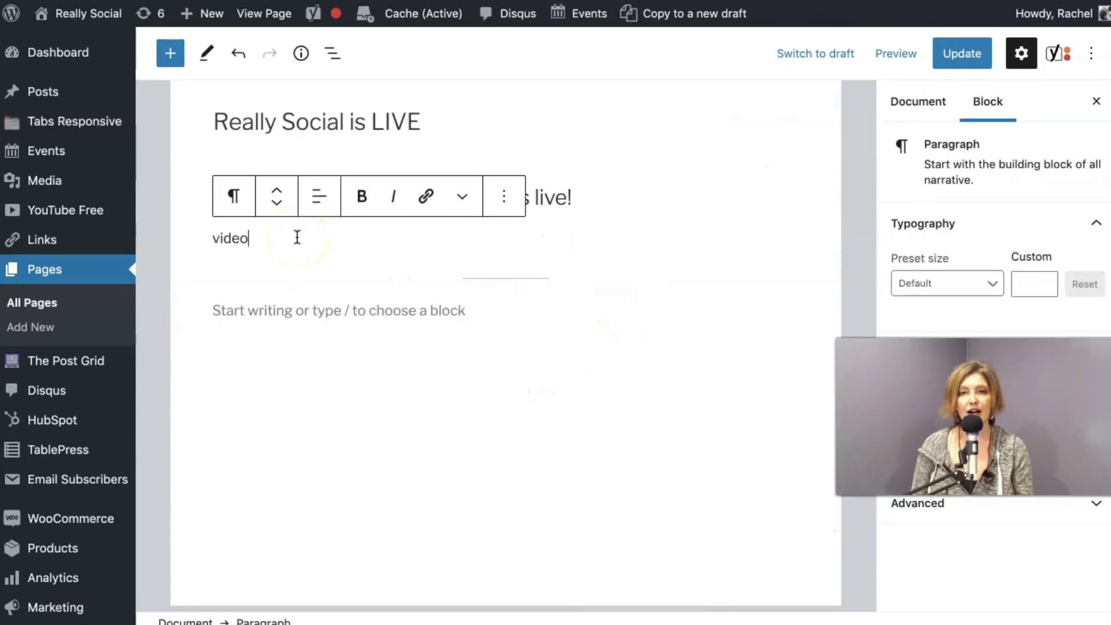
{"action": "left_click", "coordinate": [215, 246]}
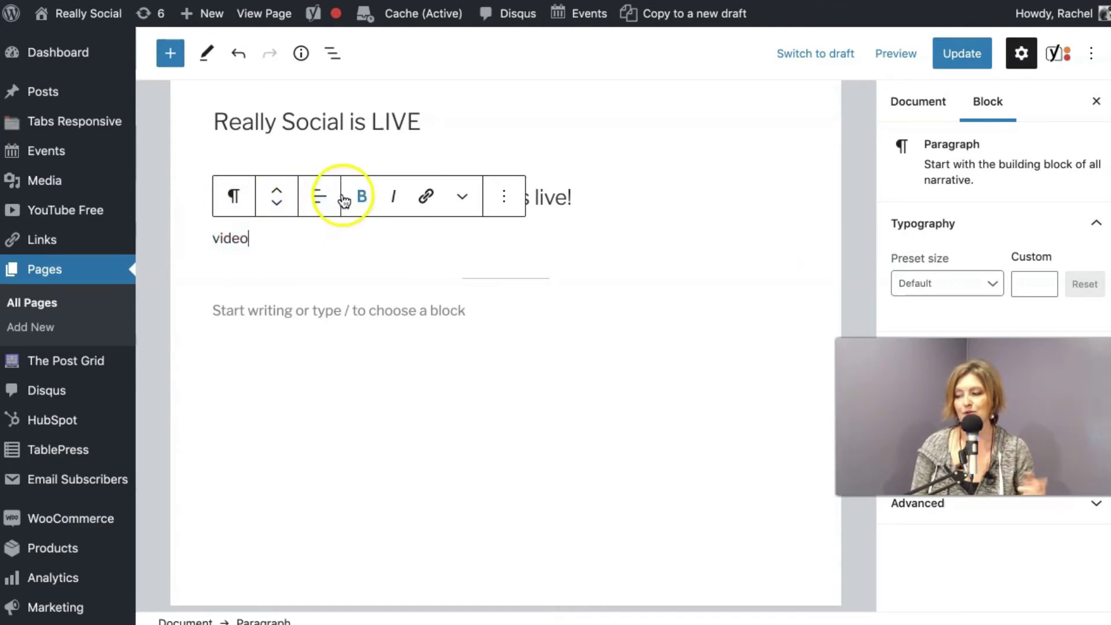
Edit the paragraph as HTML and replace its code with the Restream 640×396 iframe embed code
{"action": "left_click", "coordinate": [505, 197]}
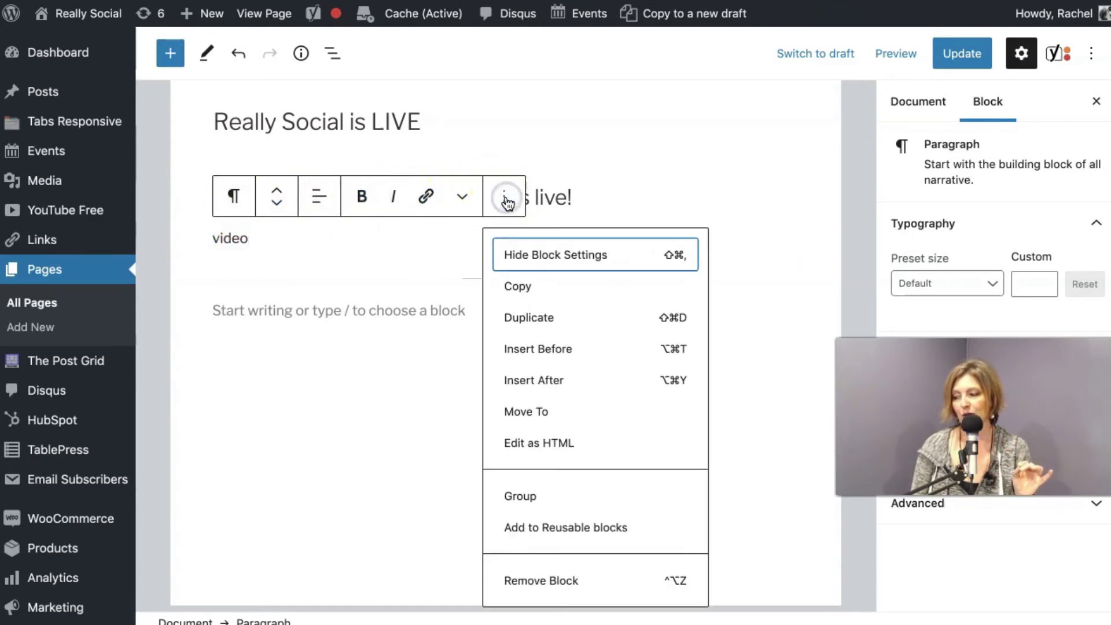
{"action": "left_click", "coordinate": [544, 443]}
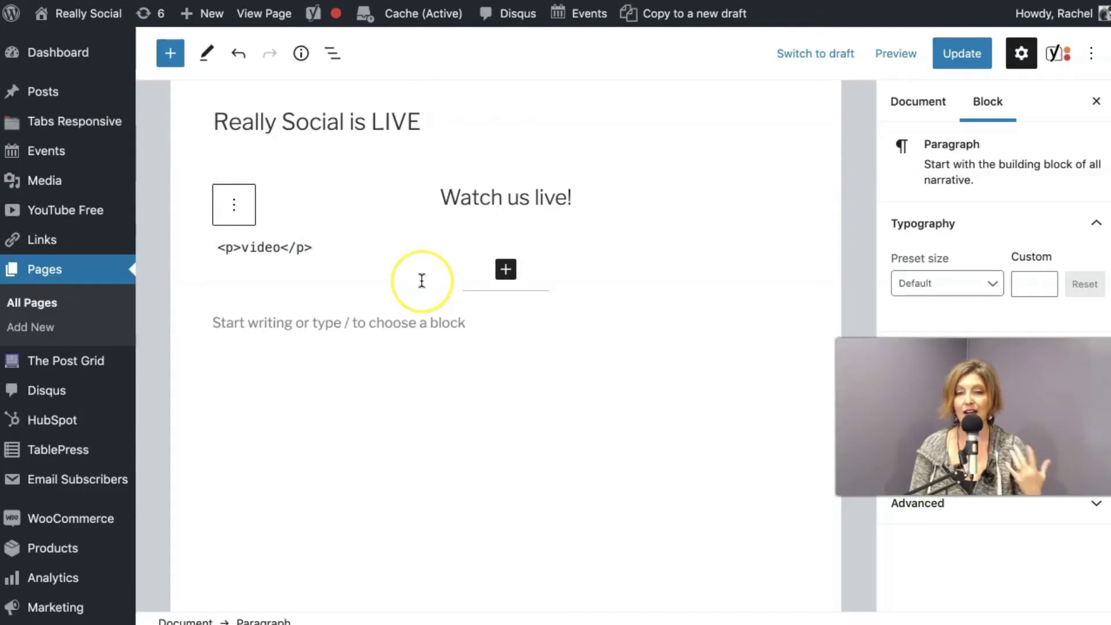
{"action": "triple_click", "coordinate": [262, 248]}
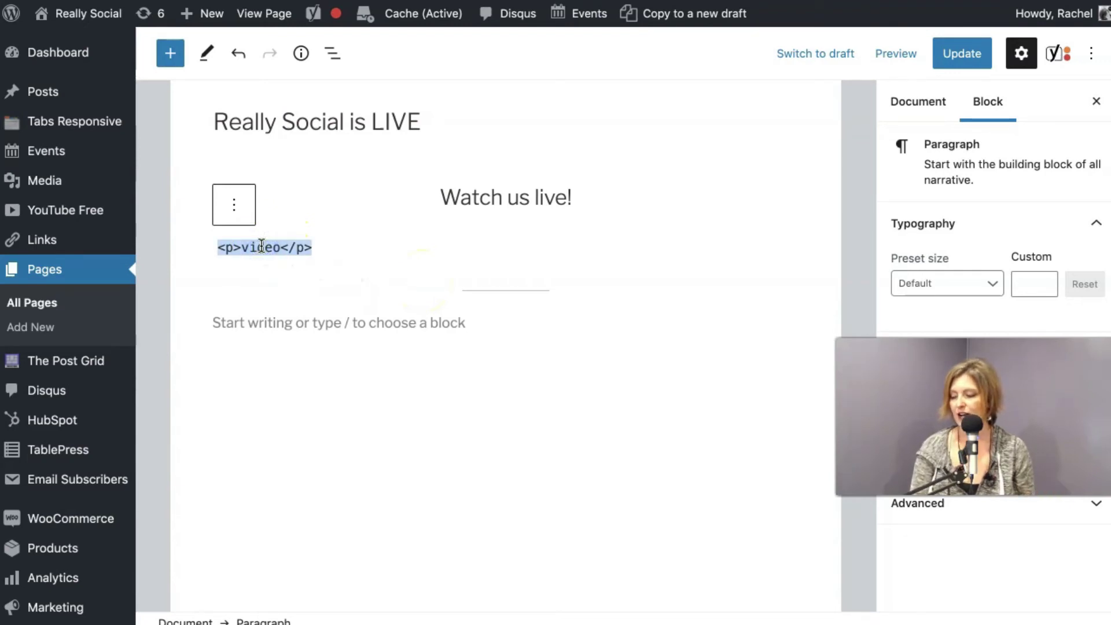
{"action": "key", "text": "ctrl+v"}
Convert the invalid-content embed block to Custom HTML, showing the player with 'Stream is currently offline'
{"action": "left_click", "coordinate": [273, 249]}
{"action": "left_click", "coordinate": [538, 476]}
{"action": "left_click", "coordinate": [697, 391]}
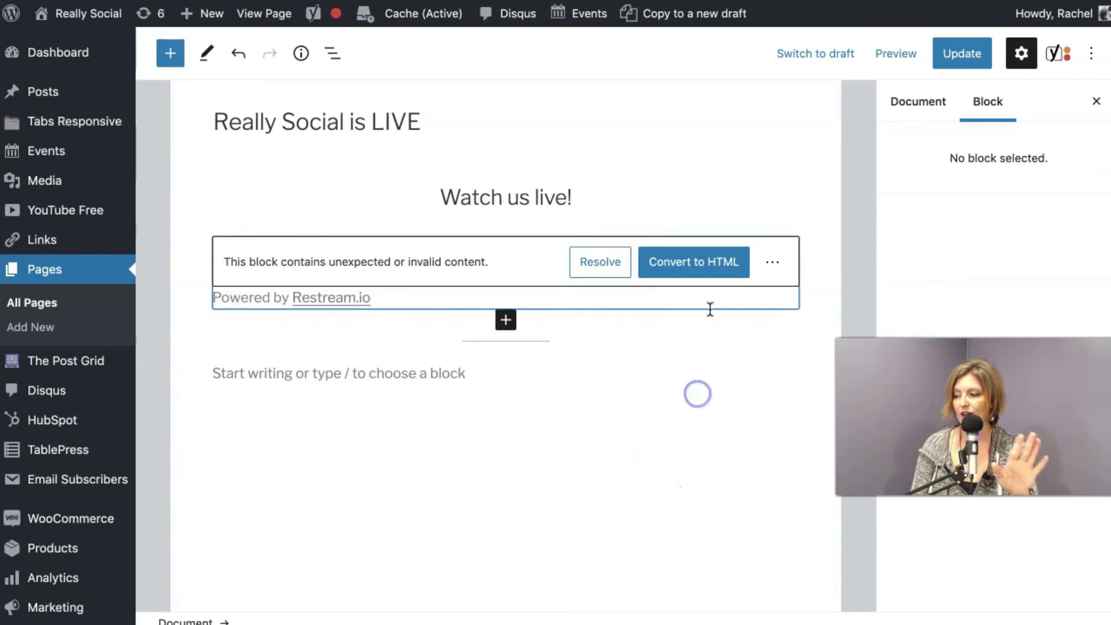
{"action": "left_click", "coordinate": [698, 264]}
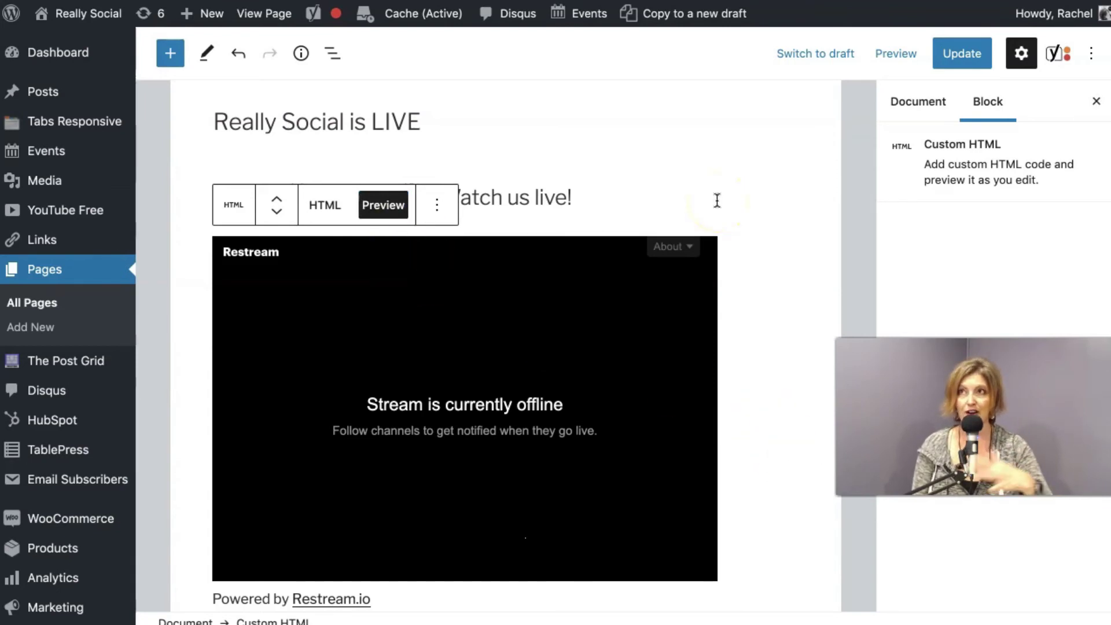
Preview the page and scroll to the Restream player under 'Watch us live!' reading 'Stream is currently offline'
{"action": "left_click", "coordinate": [894, 60]}
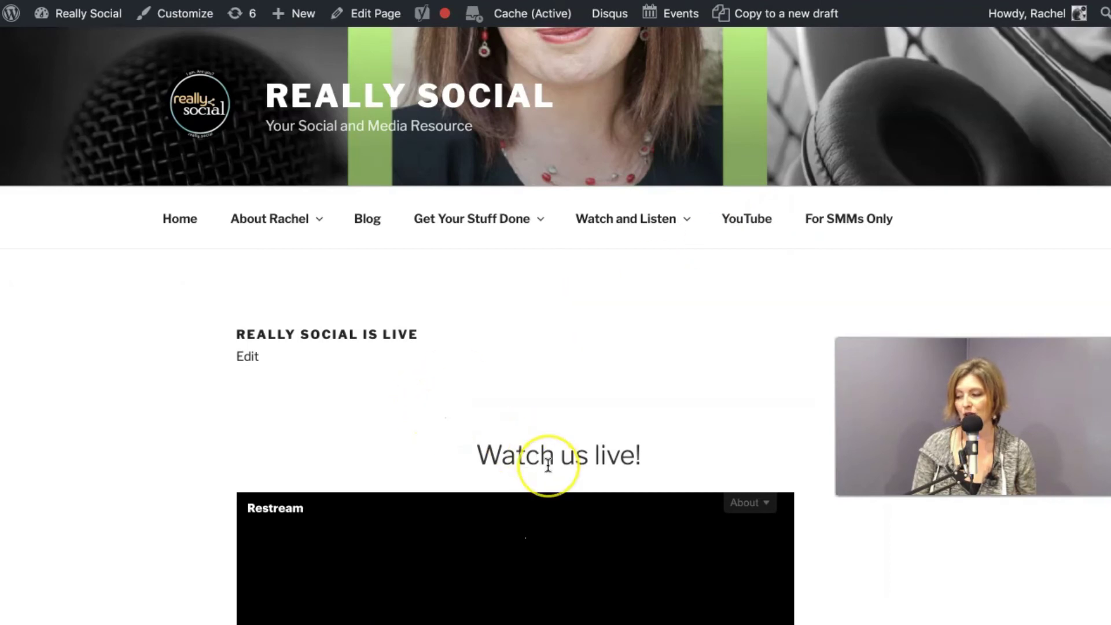
{"action": "scroll", "coordinate": [550, 464], "scroll_direction": "down", "scroll_amount": 6}
{"action": "scroll", "coordinate": [548, 465], "scroll_direction": "down", "scroll_amount": 1}
{"action": "scroll", "coordinate": [527, 368], "scroll_direction": "up", "scroll_amount": 2}
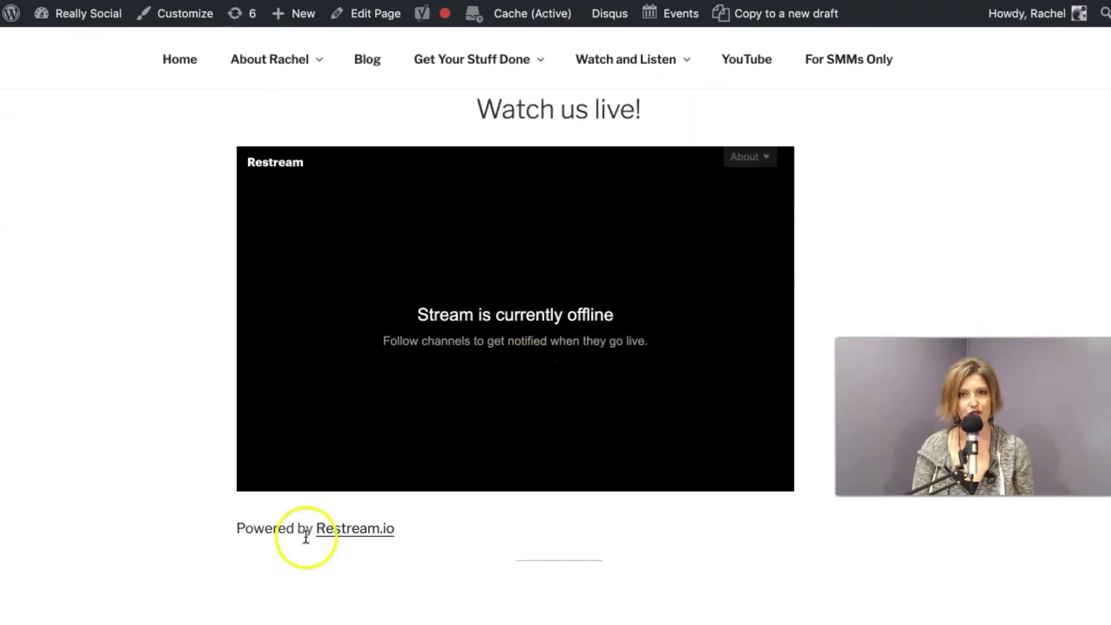
{"action": "left_click", "coordinate": [577, 302]}
{"action": "left_click", "coordinate": [539, 317]}
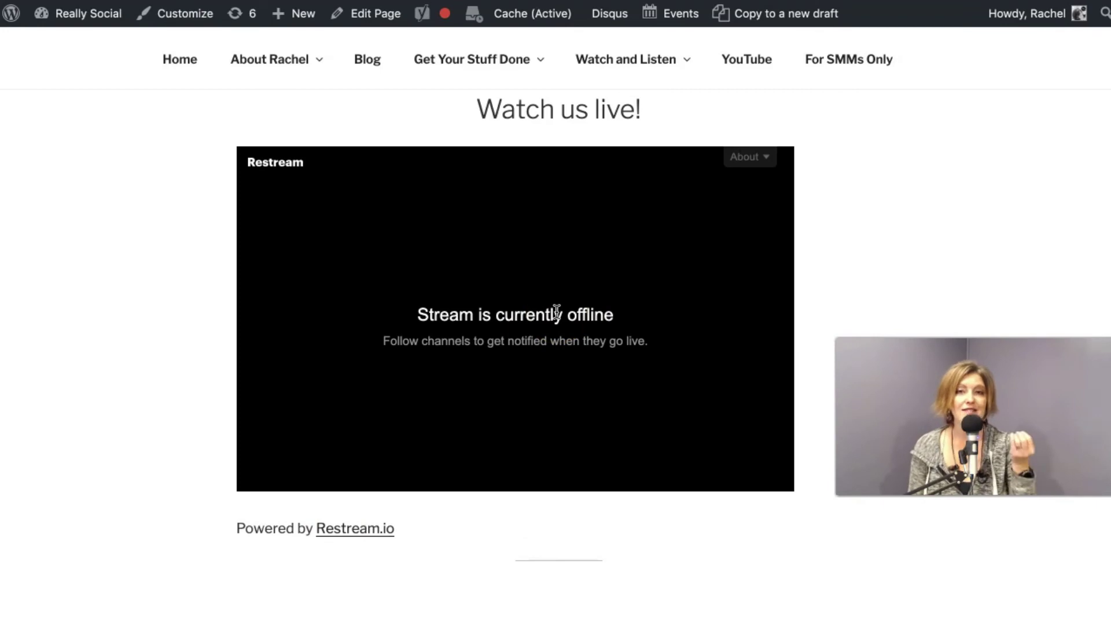